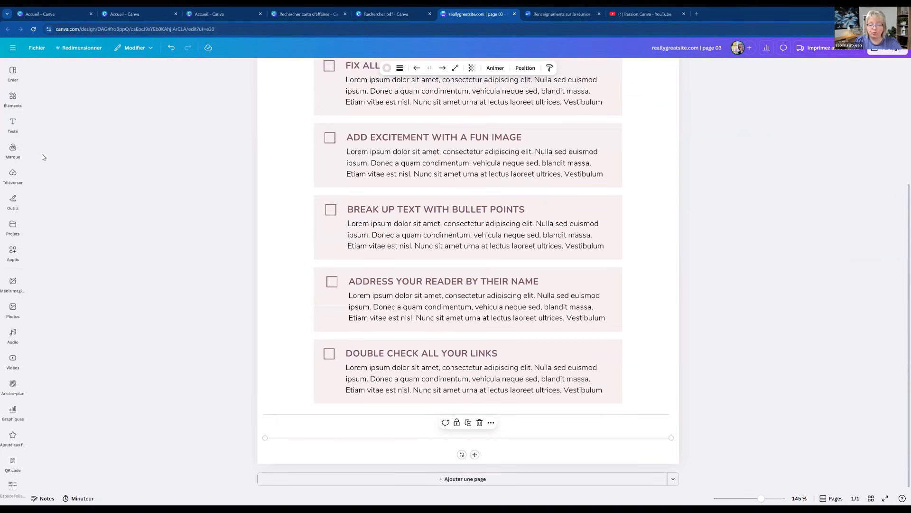
Step: Add a brand heading text reading "Pour t’aider, clique ici afin de voir la vidéo explicative"
{"action": "left_click", "coordinate": [12, 125]}
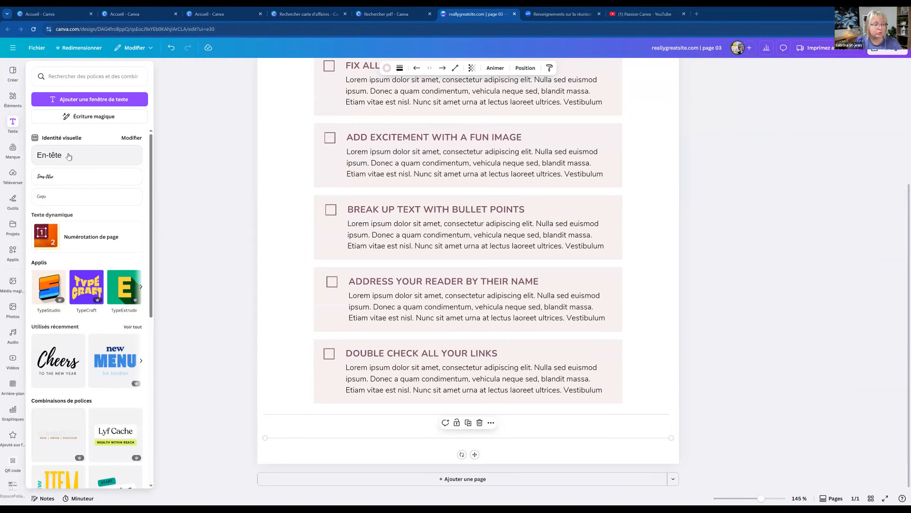
{"action": "left_click", "coordinate": [69, 156]}
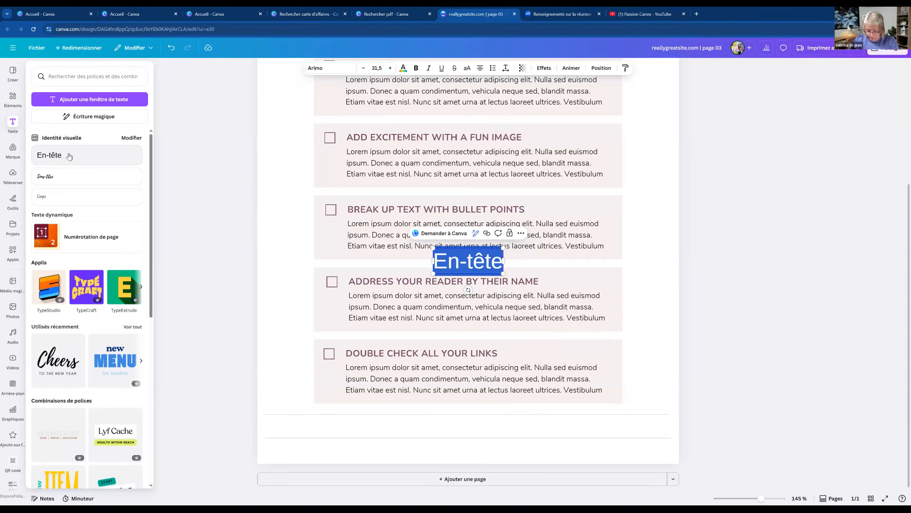
{"action": "type", "text": "Pour t’a"}
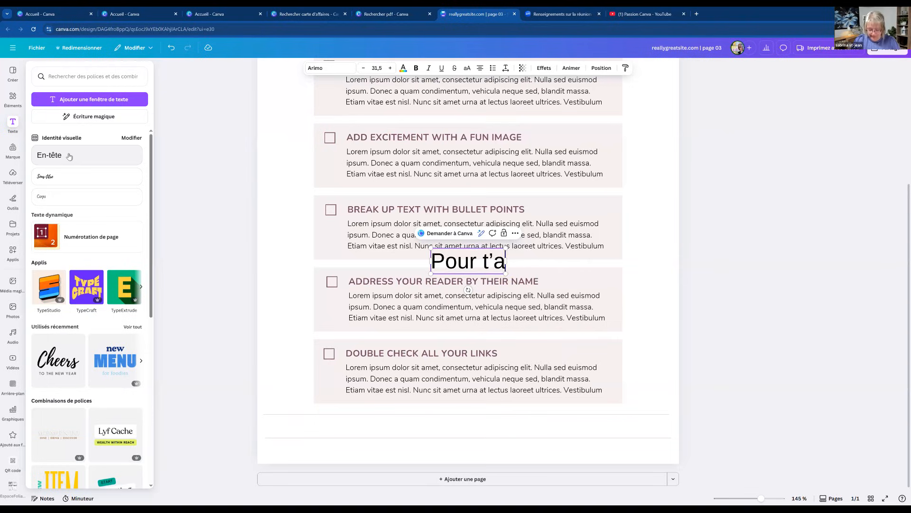
{"action": "type", "text": "ider, voici"}
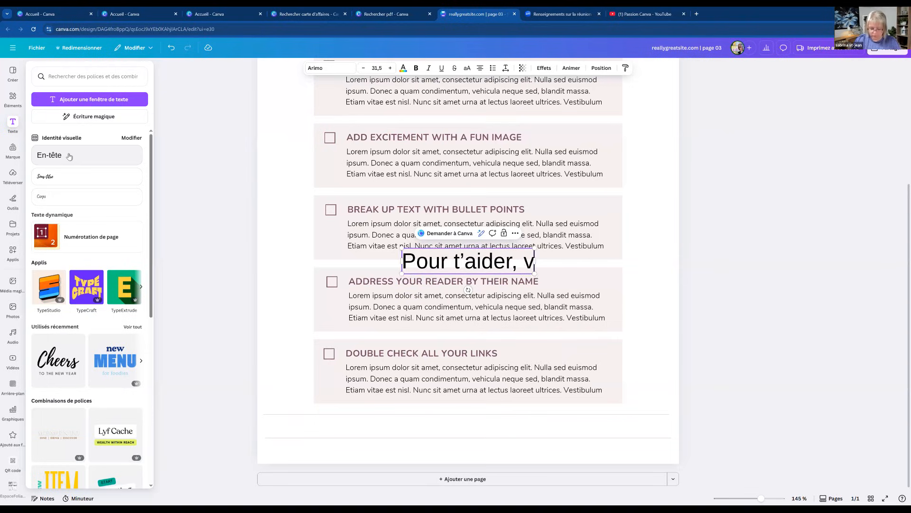
{"action": "key", "text": "BackSpace"}
{"action": "key", "text": "BackSpace"}
{"action": "key", "text": "BackSpace"}
{"action": "key", "text": "BackSpace"}
{"action": "key", "text": "BackSpace"}
{"action": "key", "text": "BackSpace"}
{"action": "type", "text": "clique"}
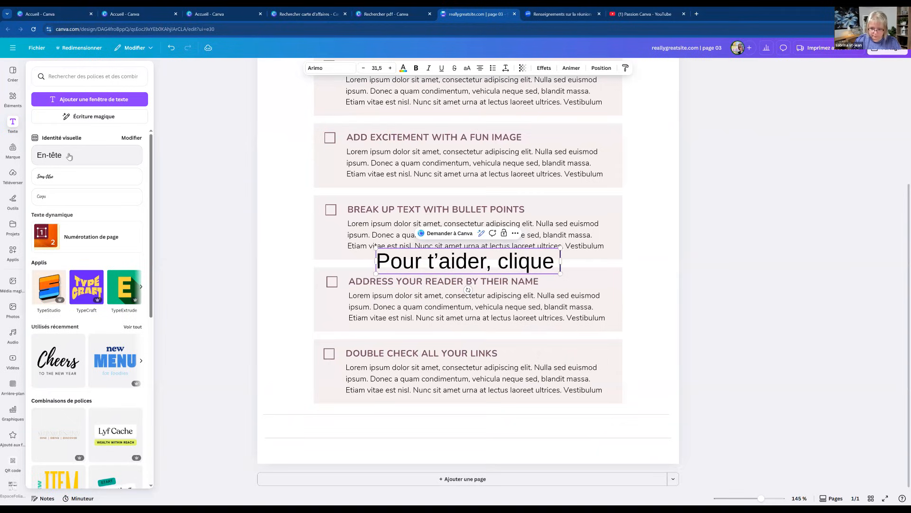
{"action": "type", "text": " ici afin de voir la vidéo explicative"}
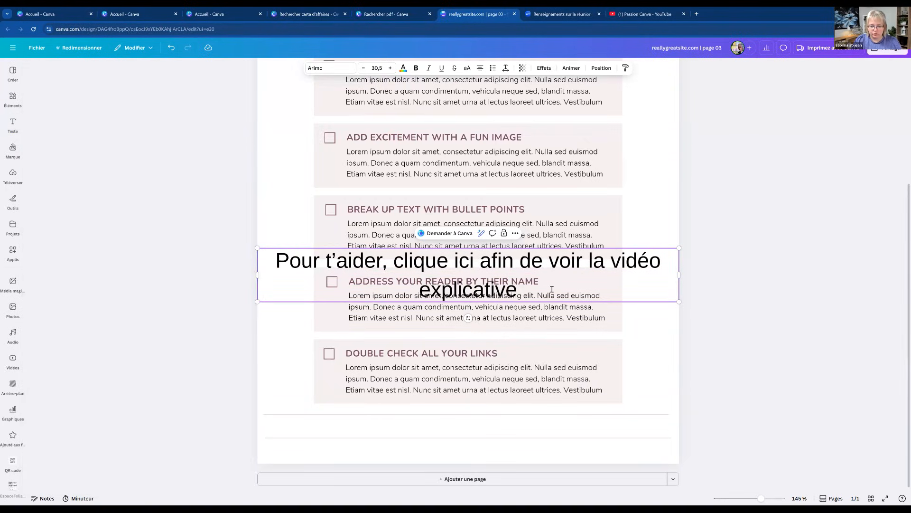
Step: Reduce the new sentence's font size to 16,5 and place it between the two horizontal lines at the page's foot
{"action": "left_click_drag", "start_coordinate": [518, 291], "coordinate": [260, 248]}
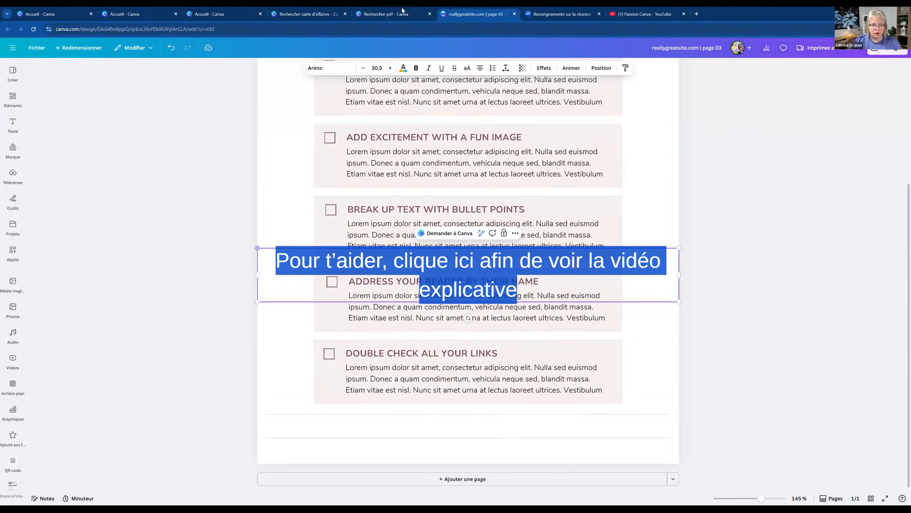
{"action": "left_click", "coordinate": [363, 67]}
{"action": "left_click", "coordinate": [363, 67]}
{"action": "left_click", "coordinate": [363, 67]}
{"action": "left_click", "coordinate": [363, 67]}
{"action": "left_click", "coordinate": [363, 66]}
{"action": "left_click", "coordinate": [363, 67]}
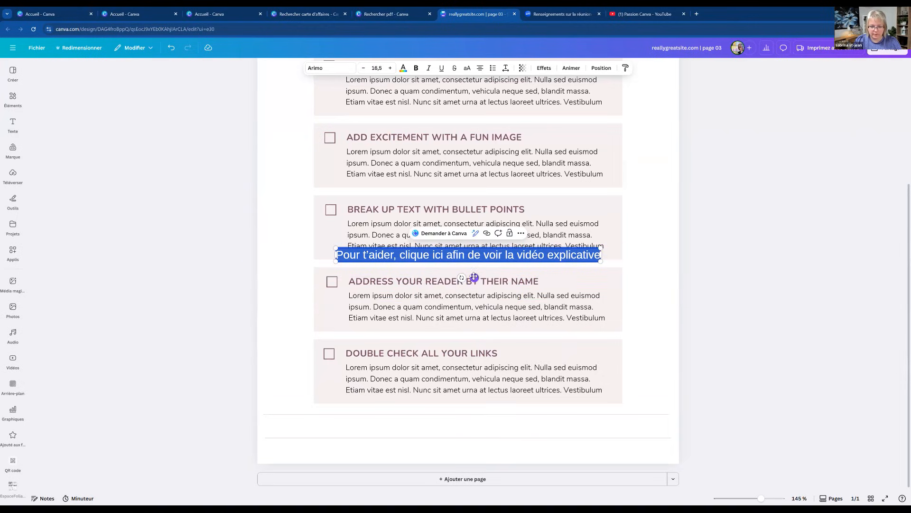
{"action": "left_click_drag", "start_coordinate": [489, 359], "coordinate": [469, 451]}
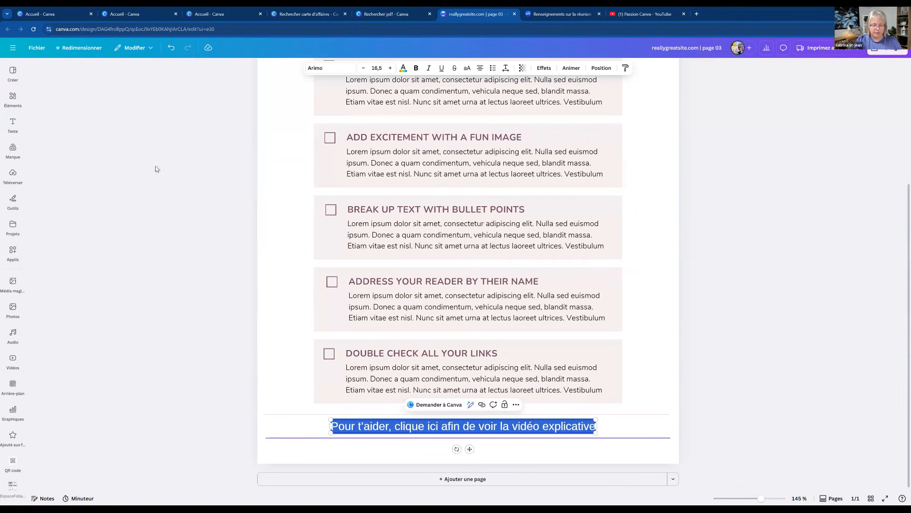
{"action": "left_click", "coordinate": [268, 177]}
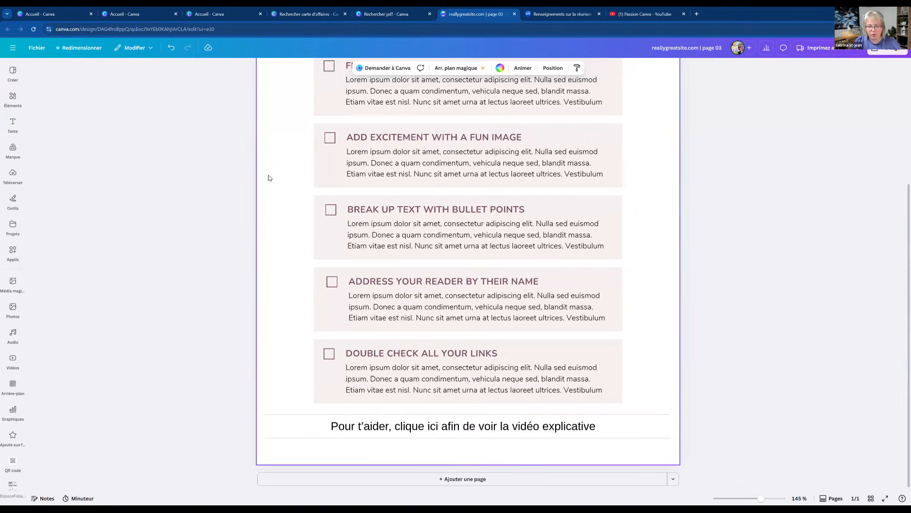
Step: Search the elements for "cliquer" and insert the first illustration, a cursor arrow with click rays
{"action": "left_click", "coordinate": [13, 98]}
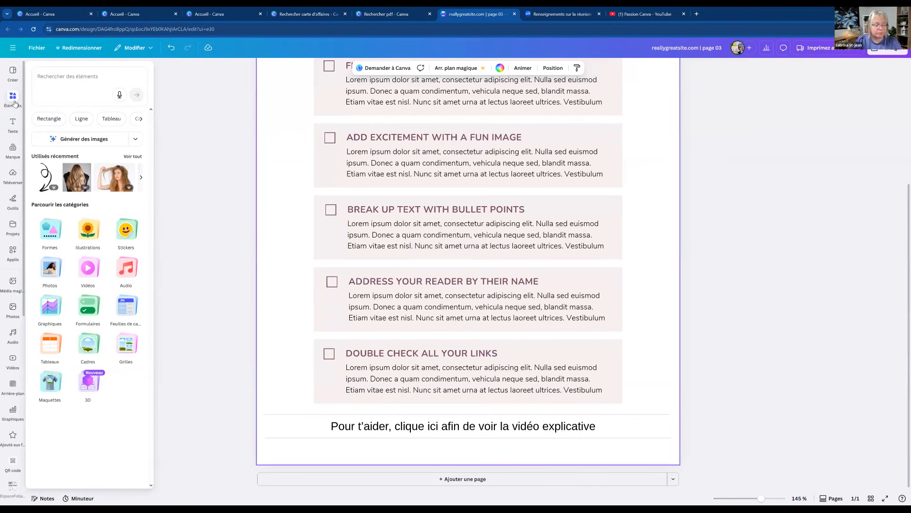
{"action": "left_click", "coordinate": [72, 76]}
{"action": "type", "text": "clique"}
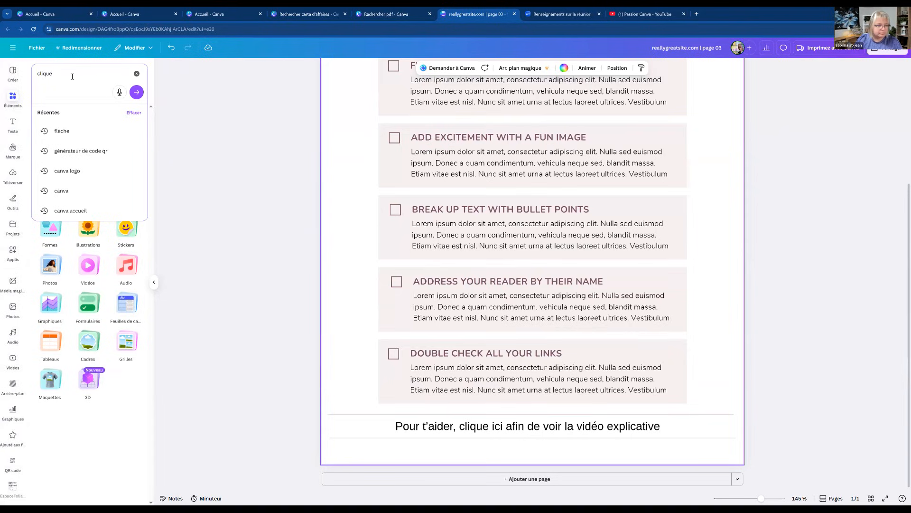
{"action": "type", "text": "r"}
{"action": "key", "text": "Return"}
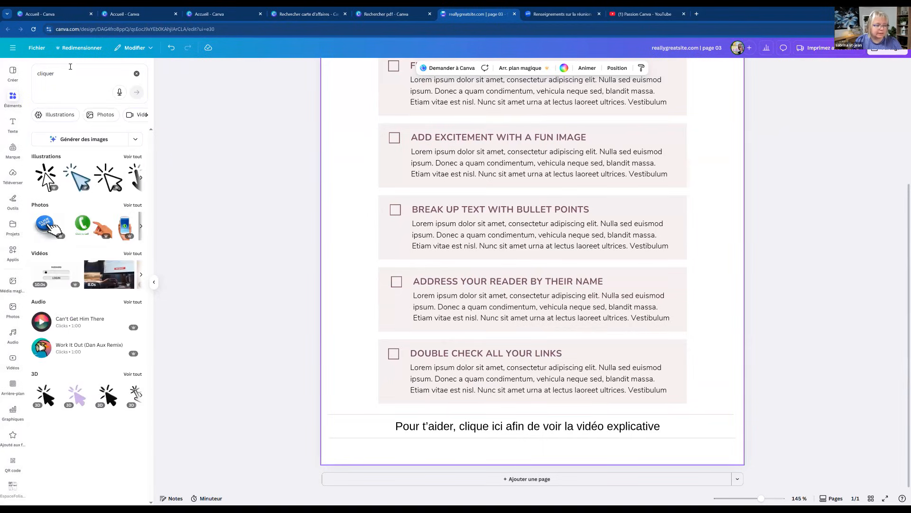
{"action": "left_click", "coordinate": [49, 169]}
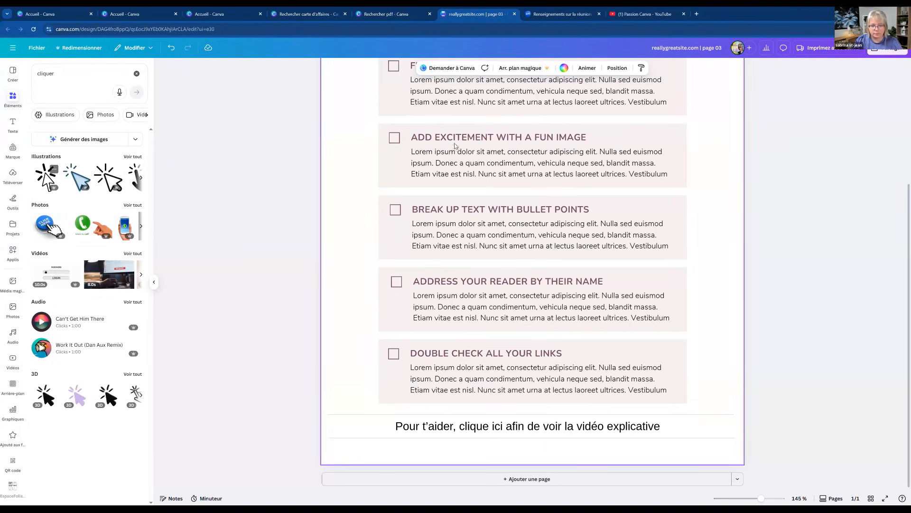
Step: Shrink and rotate the click-cursor illustration so it points toward the text, placing it just after the word "explicative"
{"action": "left_click_drag", "start_coordinate": [454, 83], "coordinate": [546, 209]}
{"action": "left_click_drag", "start_coordinate": [588, 231], "coordinate": [576, 252]}
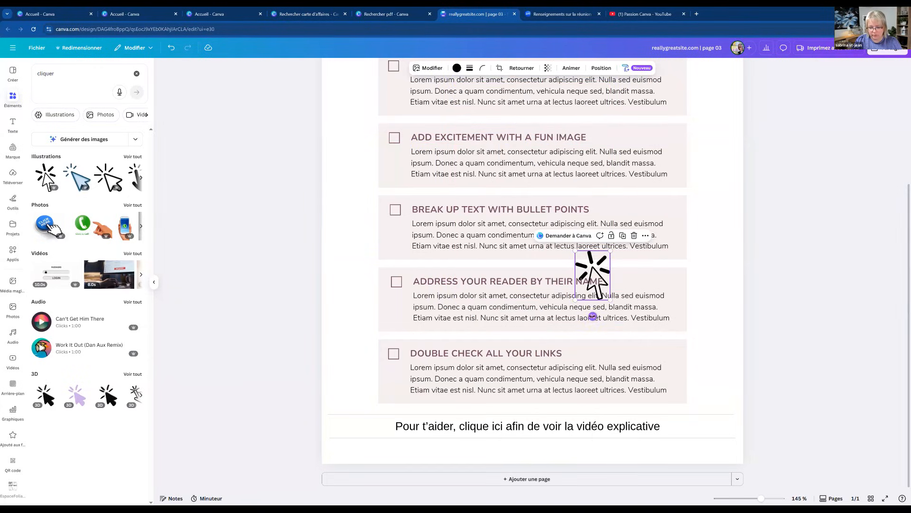
{"action": "left_click_drag", "start_coordinate": [593, 316], "coordinate": [657, 267]}
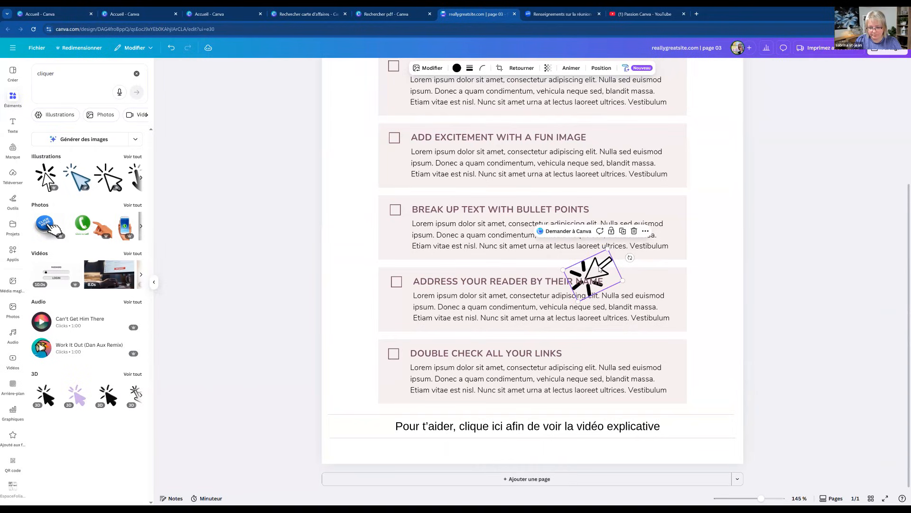
{"action": "left_click_drag", "start_coordinate": [733, 379], "coordinate": [680, 420]}
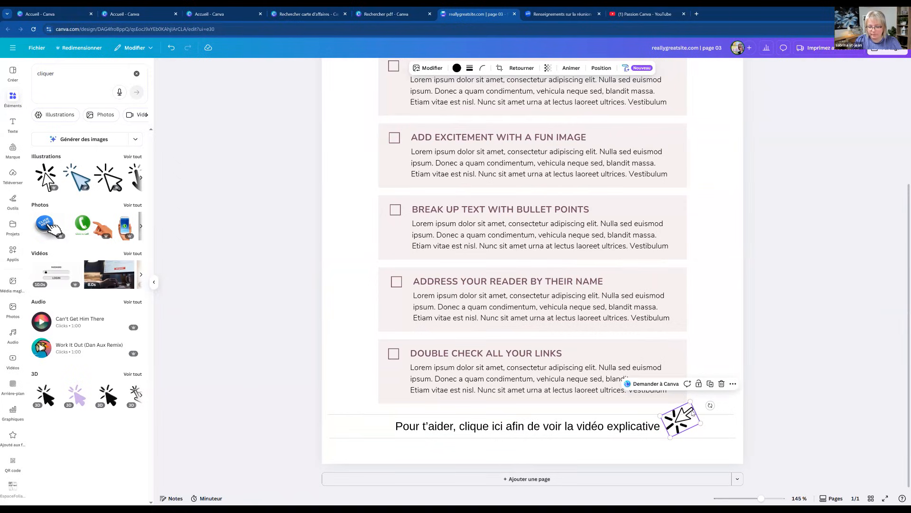
{"action": "left_click", "coordinate": [722, 344]}
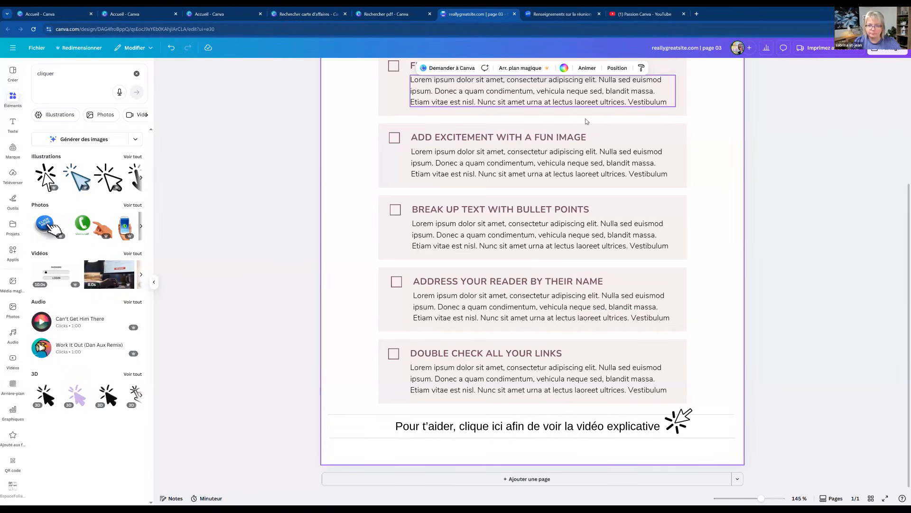
Step: Open the link entry for the sentence "Pour t’aider, clique ici afin de voir la vidéo explicative"
{"action": "left_click", "coordinate": [554, 431]}
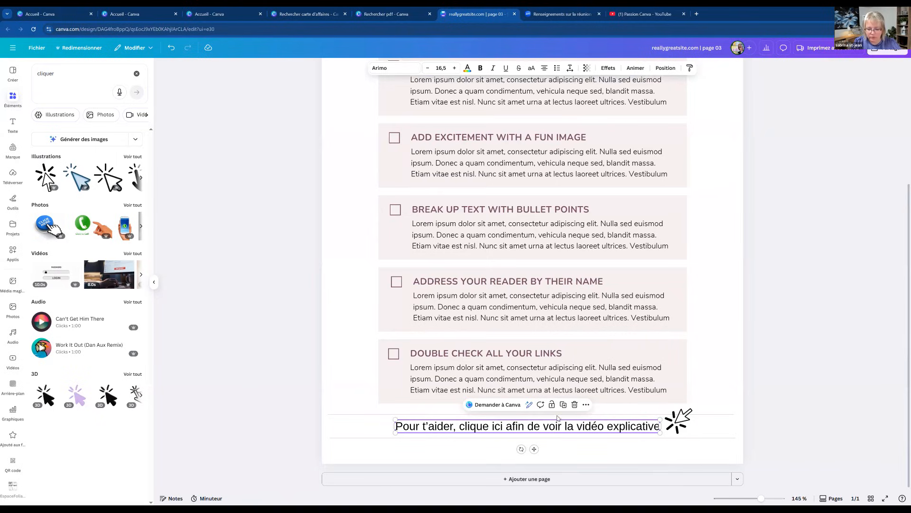
{"action": "left_click", "coordinate": [587, 405]}
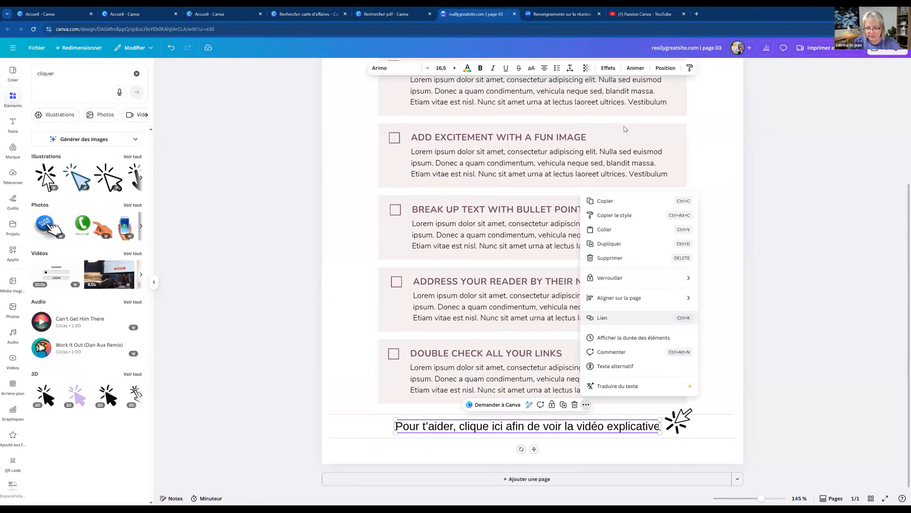
{"action": "left_click", "coordinate": [603, 317]}
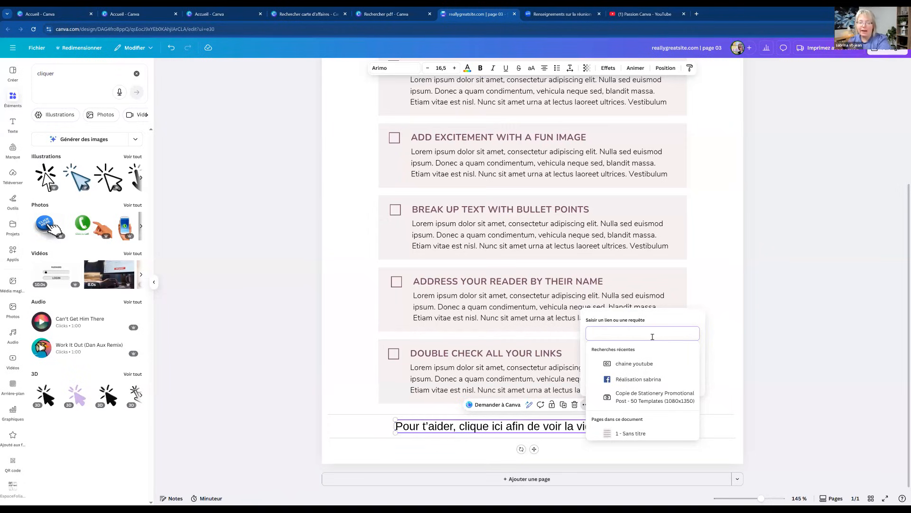
Step: Switch to the YouTube page of the Passion Canva channel and copy its full web address
{"action": "left_click", "coordinate": [624, 15]}
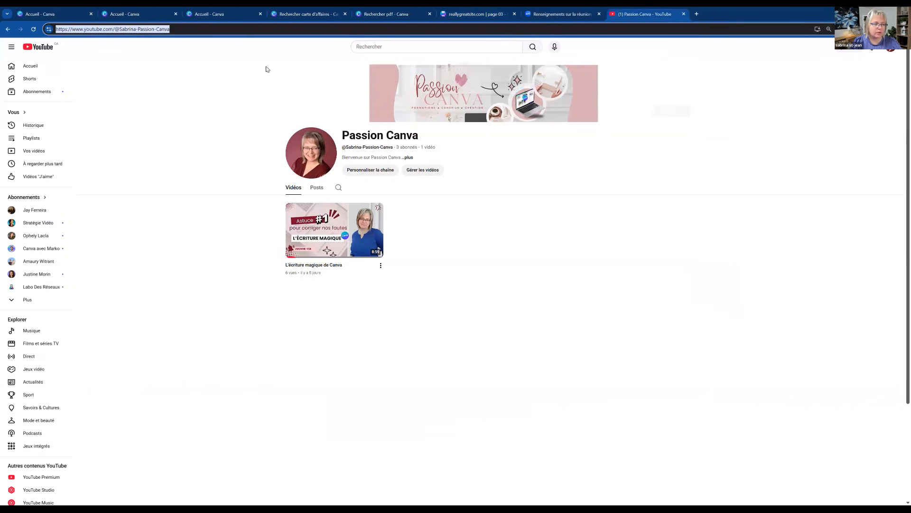
{"action": "left_click_drag", "start_coordinate": [171, 29], "coordinate": [58, 29]}
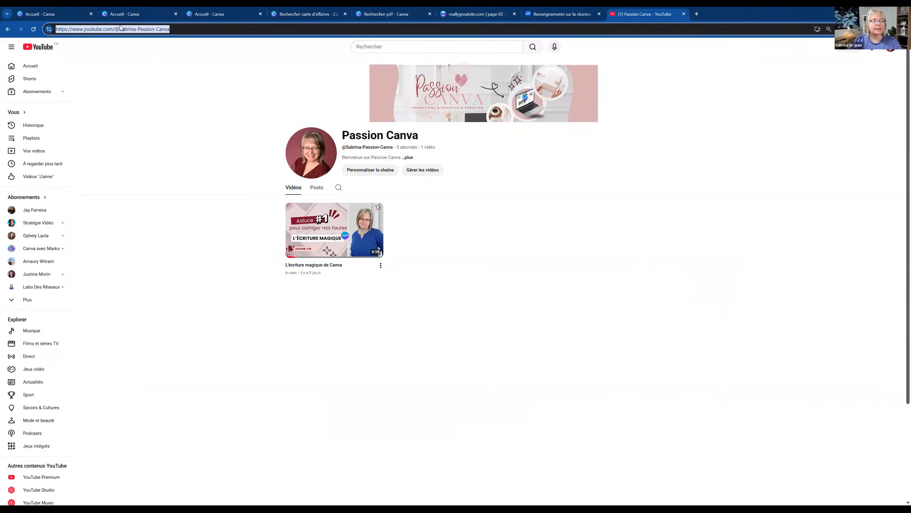
{"action": "right_click", "coordinate": [121, 28]}
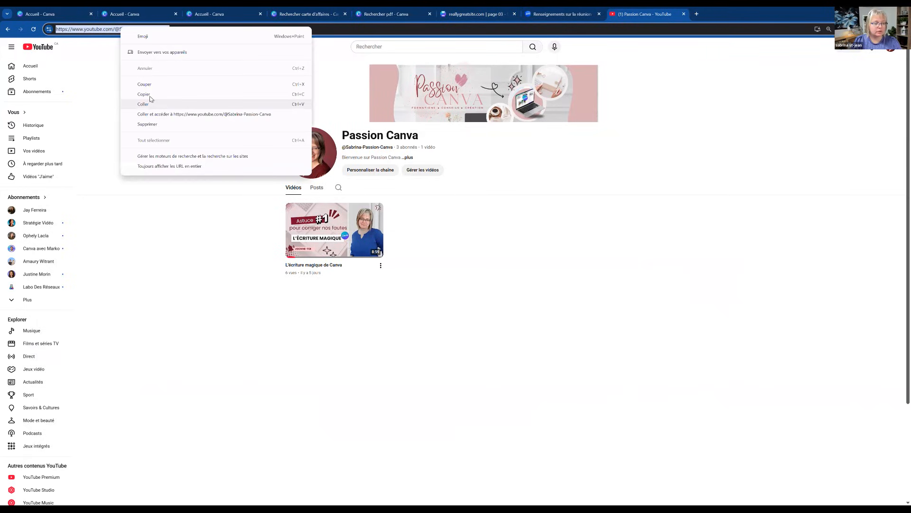
{"action": "left_click", "coordinate": [213, 94]}
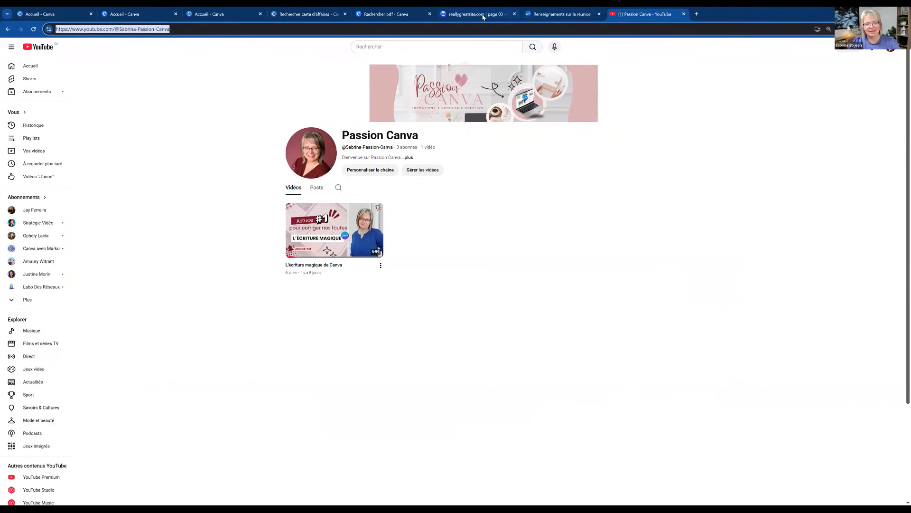
Step: Return to the Canva document and link the sentence to the copied YouTube channel address, displayed as a link
{"action": "left_click", "coordinate": [483, 17]}
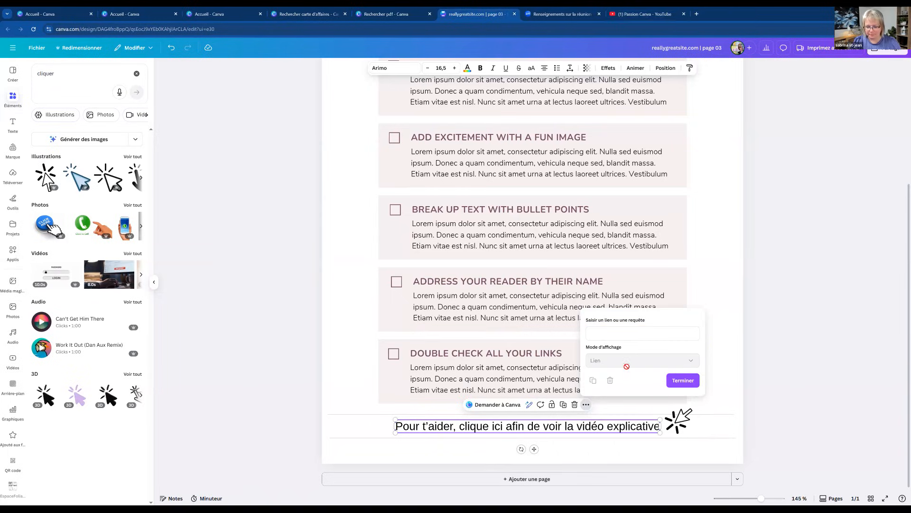
{"action": "right_click", "coordinate": [606, 335]}
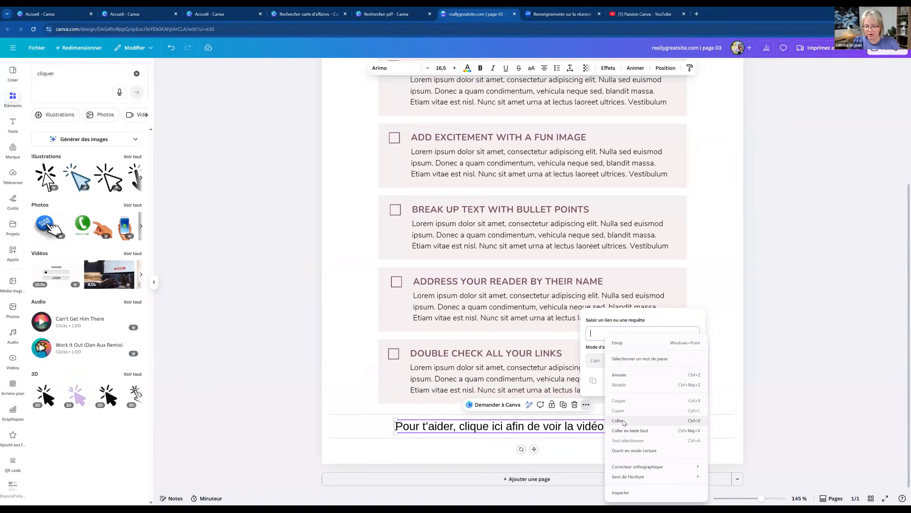
{"action": "left_click", "coordinate": [618, 421]}
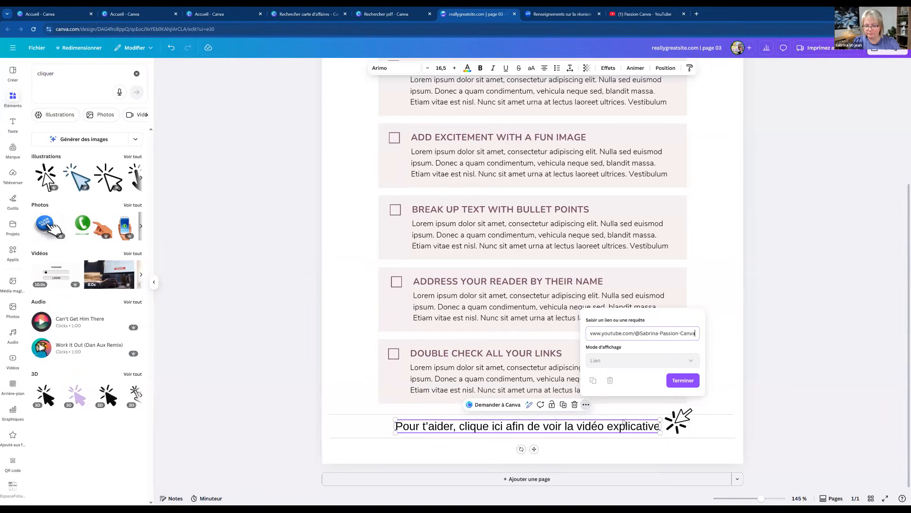
{"action": "left_click", "coordinate": [679, 381]}
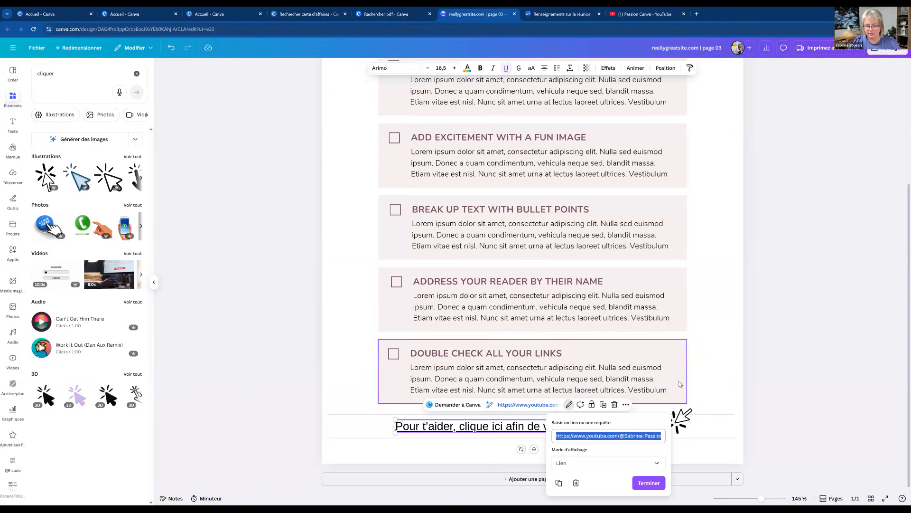
{"action": "left_click", "coordinate": [649, 484]}
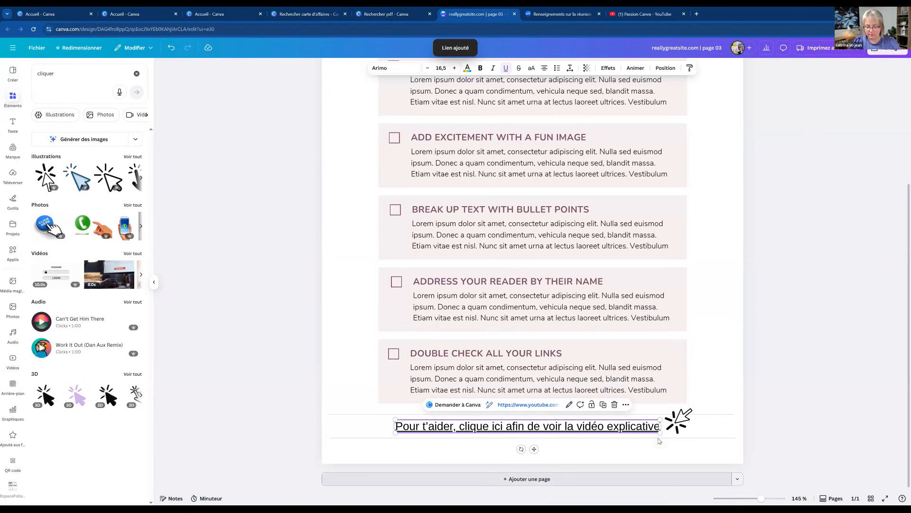
{"action": "left_click", "coordinate": [705, 346]}
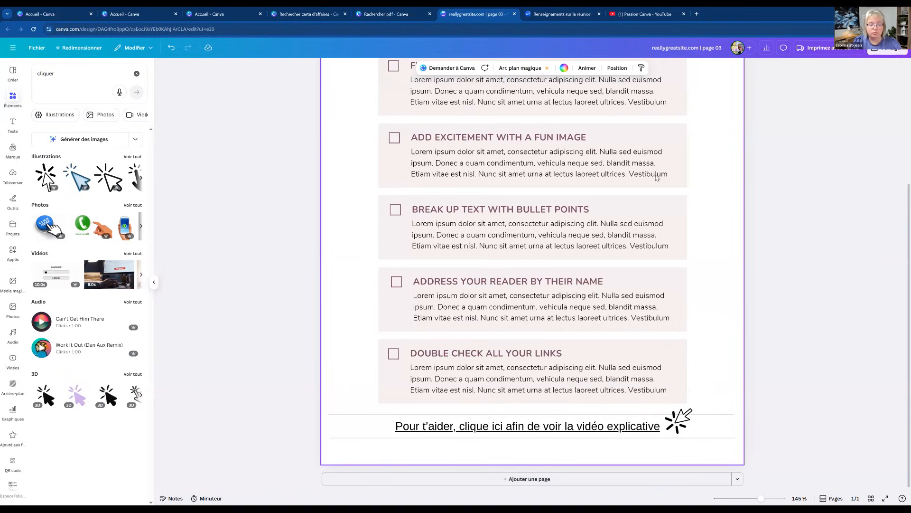
Step: Recolor the whole sentence "Pour t’aider, clique ici afin de voir la vidéo explicative" with the default solid blue one shade lighter than cobalt (Bleu cobalt)
{"action": "scroll", "coordinate": [615, 134], "scroll_direction": "up", "scroll_amount": 3}
{"action": "scroll", "coordinate": [565, 138], "scroll_direction": "down", "scroll_amount": 3}
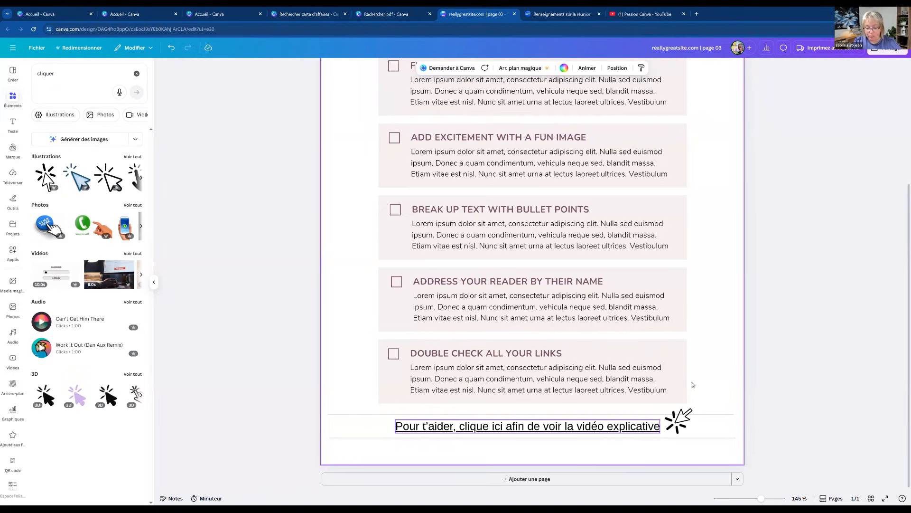
{"action": "left_click", "coordinate": [658, 428]}
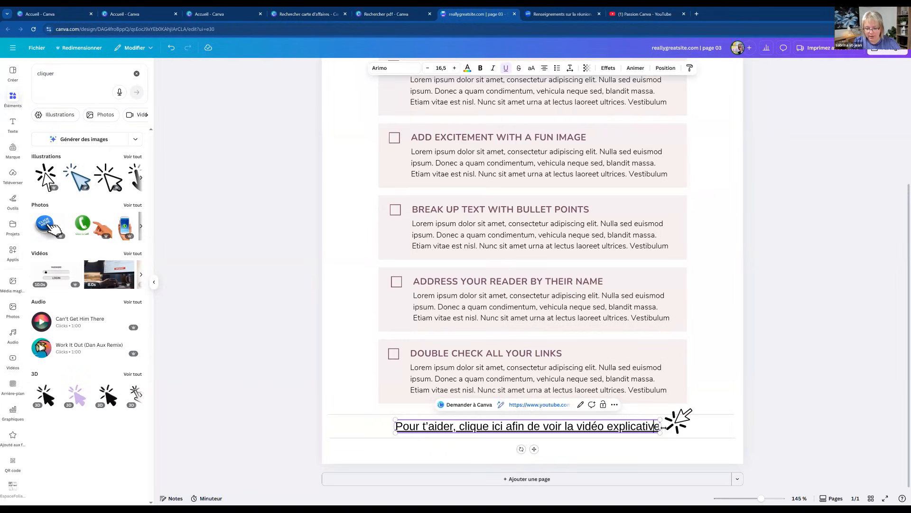
{"action": "left_click_drag", "start_coordinate": [660, 427], "coordinate": [396, 427]}
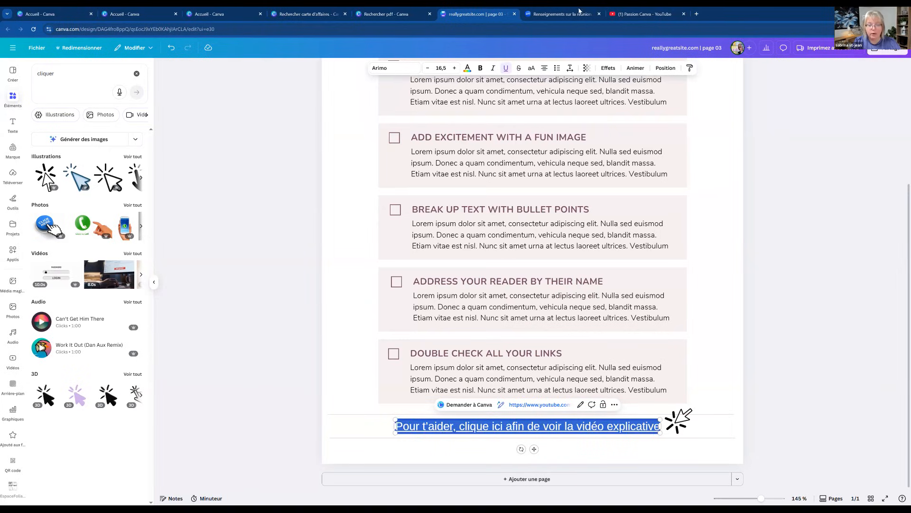
{"action": "left_click", "coordinate": [467, 68]}
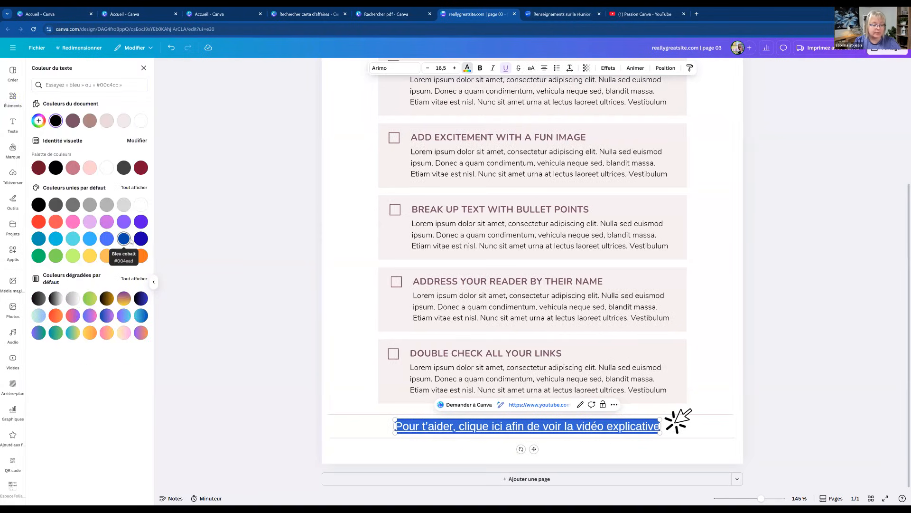
{"action": "left_click", "coordinate": [108, 241]}
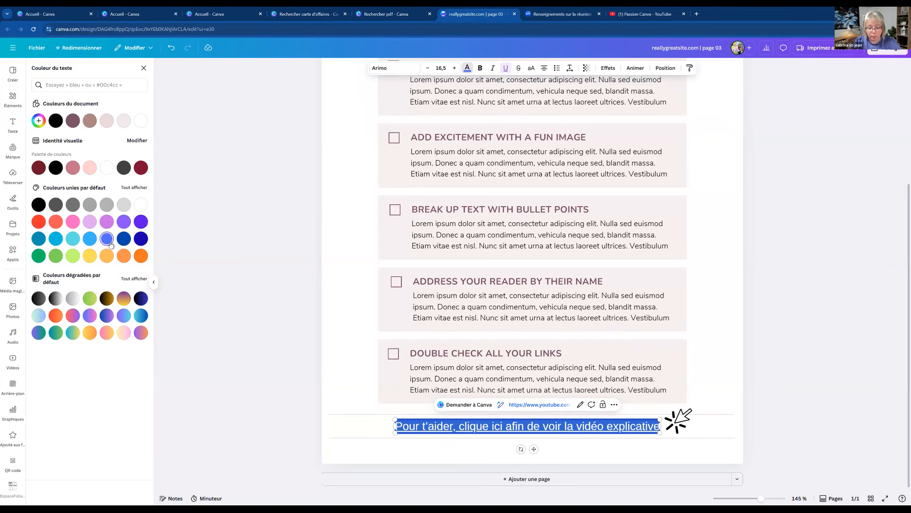
{"action": "left_click", "coordinate": [731, 299]}
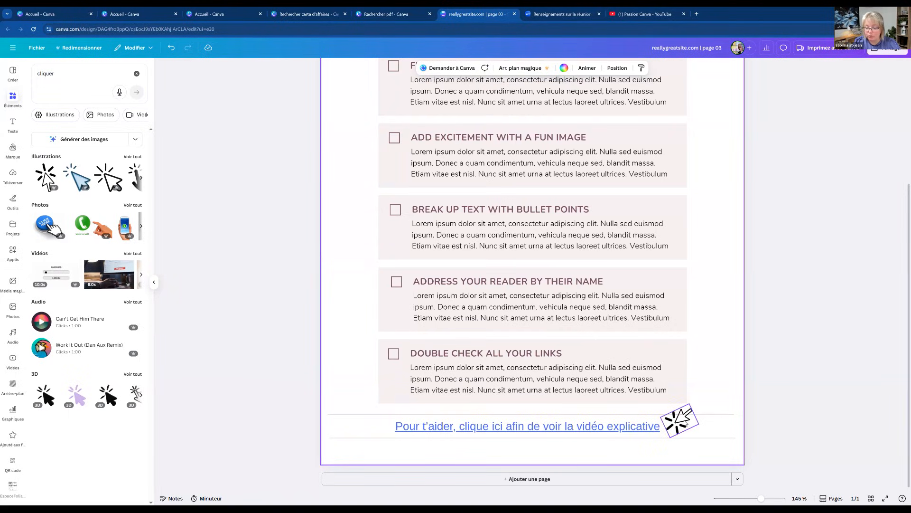
Step: Link the click-cursor illustration beside the sentence to the copied web address of the Passion Canva YouTube channel
{"action": "left_click", "coordinate": [685, 424]}
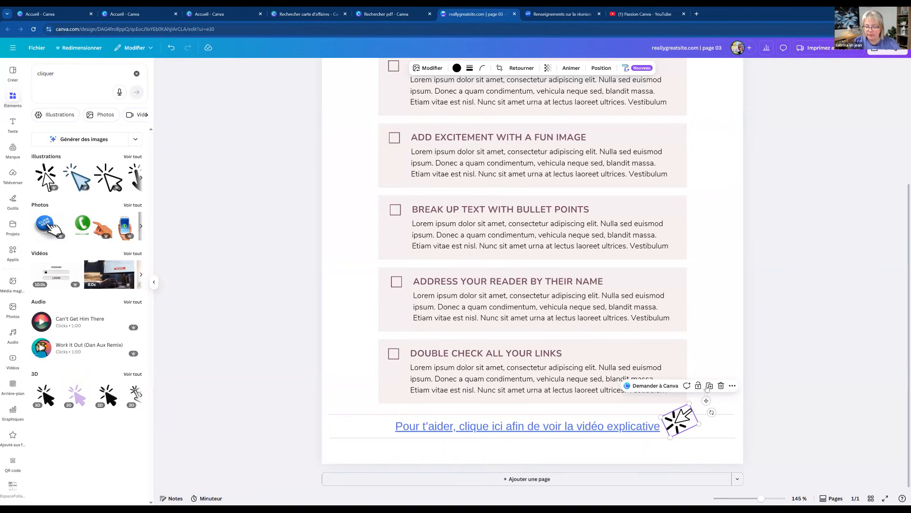
{"action": "left_click", "coordinate": [733, 386]}
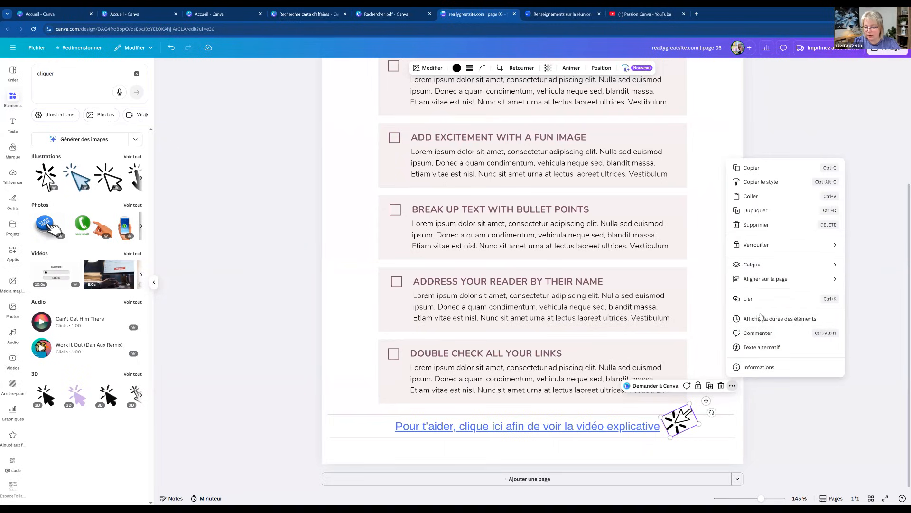
{"action": "left_click", "coordinate": [750, 299]}
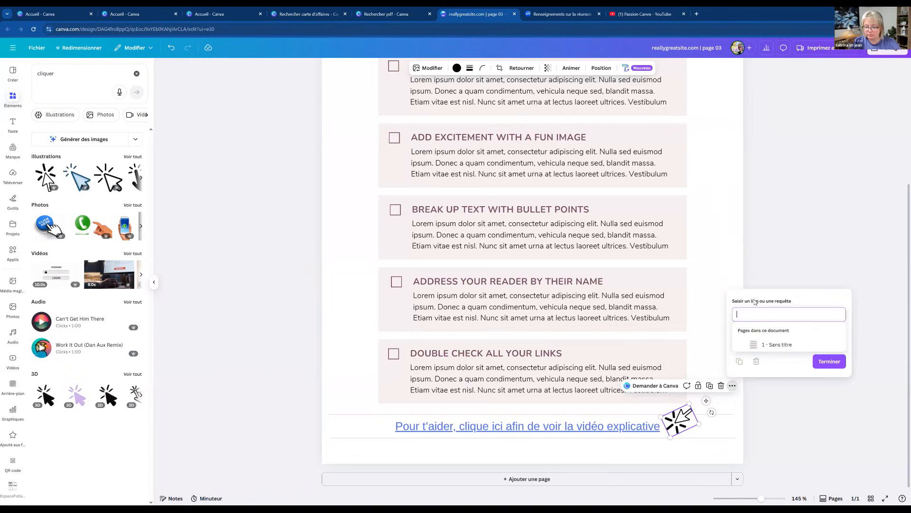
{"action": "type", "text": "https://www.youtube.com/@Sabrina-Passion-Canva"}
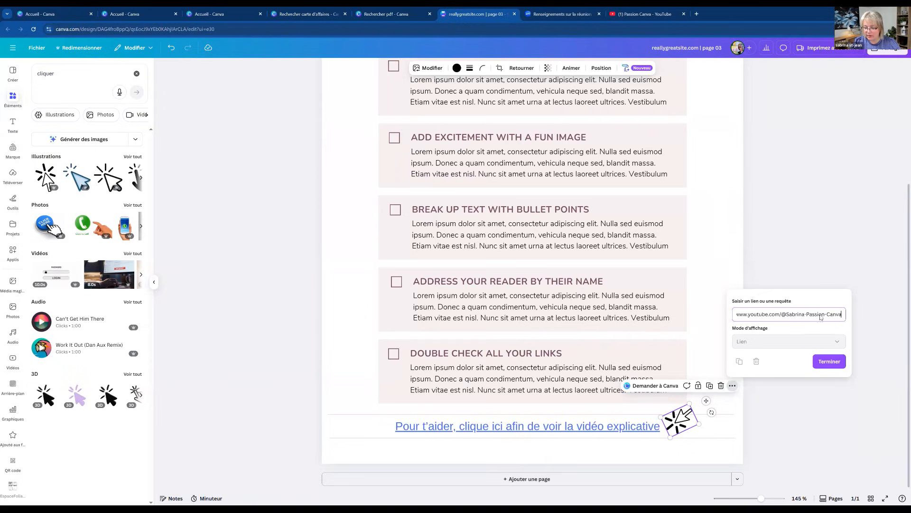
{"action": "left_click", "coordinate": [826, 363]}
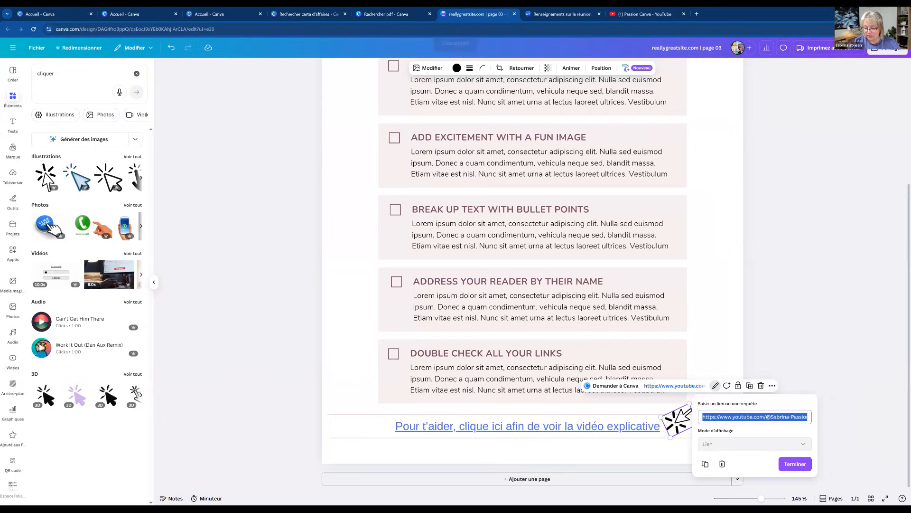
{"action": "left_click", "coordinate": [802, 461]}
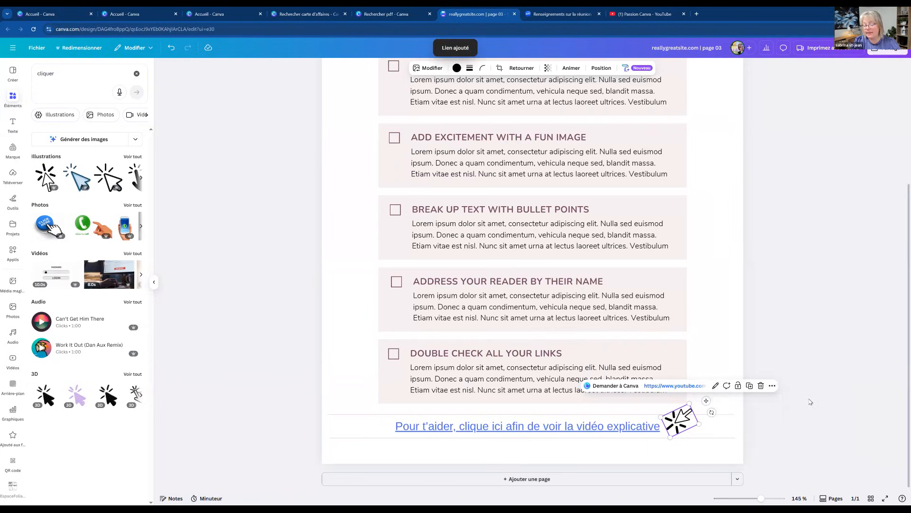
{"action": "left_click", "coordinate": [810, 402]}
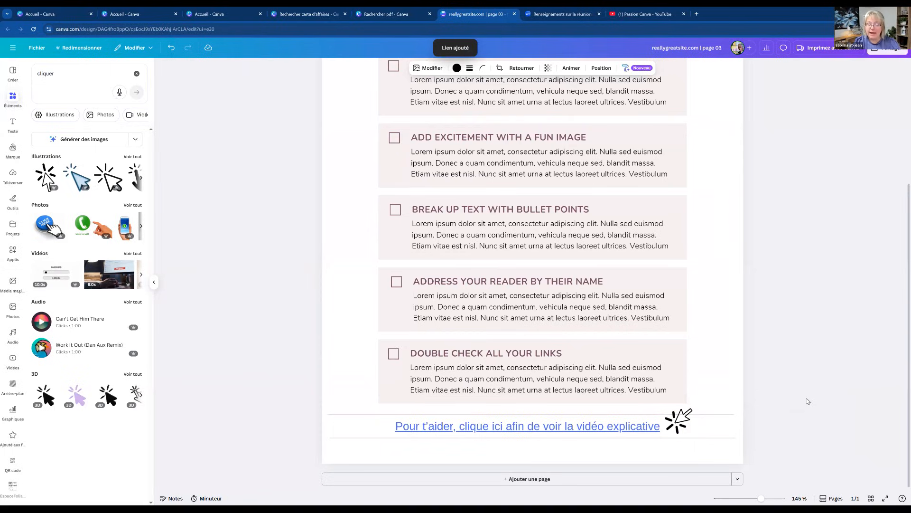